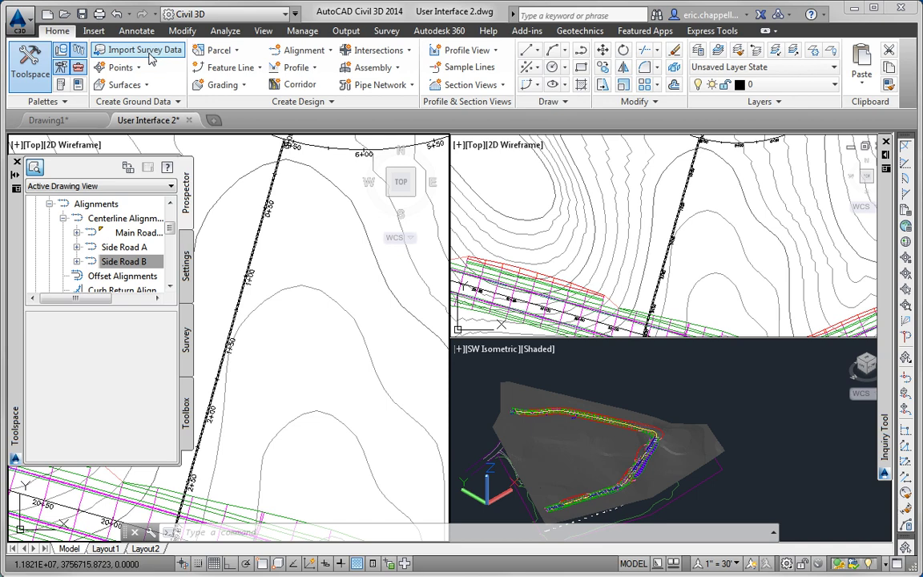
# Cycle through the Insert, Annotate, Analyze, Modify and Home ribbon tabs, ending back on Insert.
pyautogui.click(94, 32)
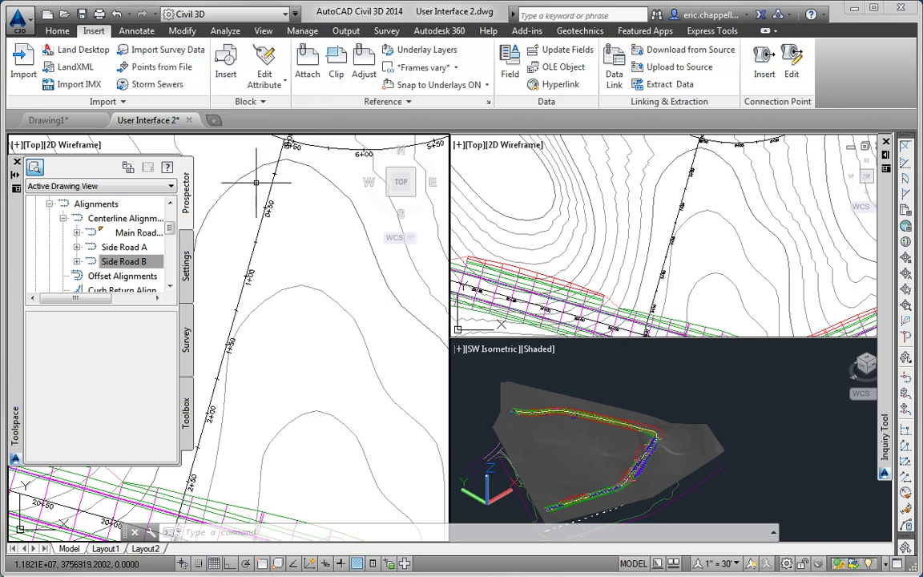
pyautogui.click(144, 32)
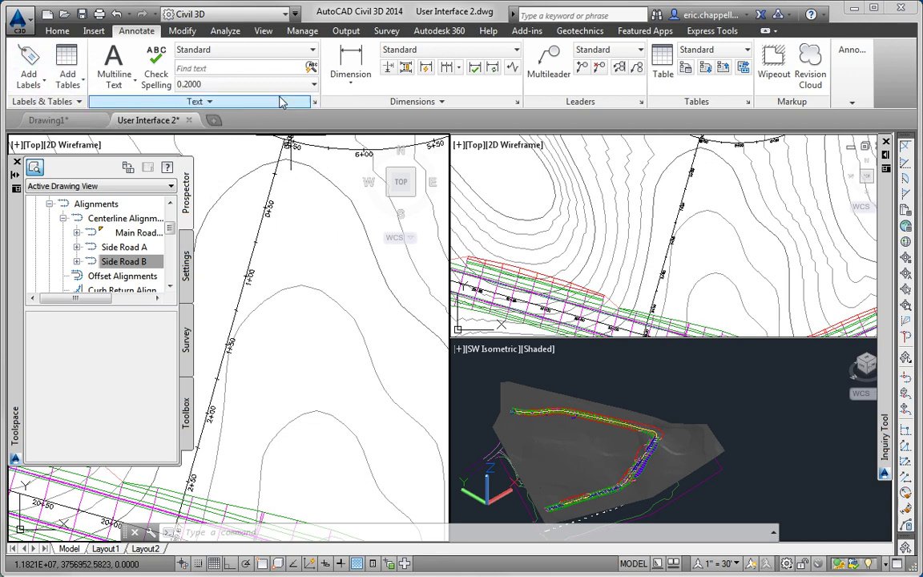
pyautogui.click(232, 33)
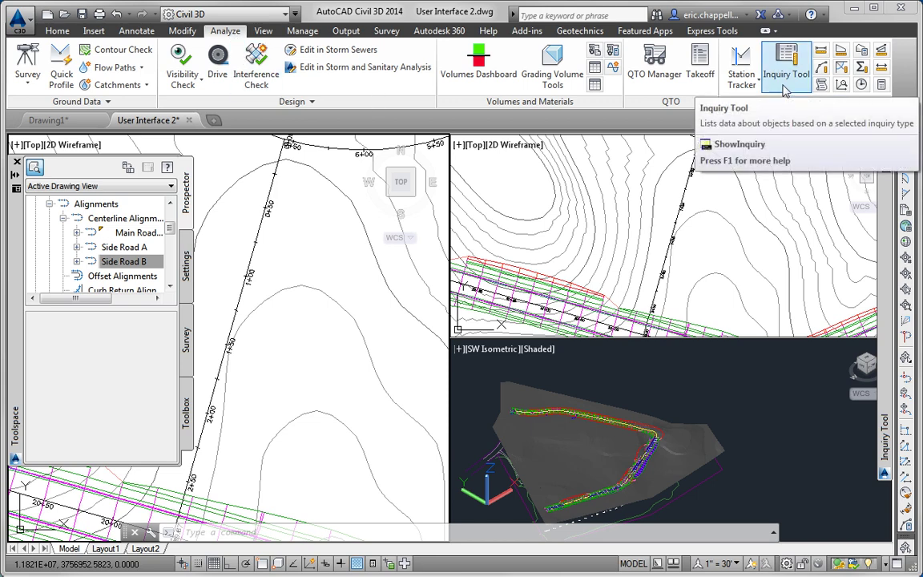
pyautogui.click(182, 32)
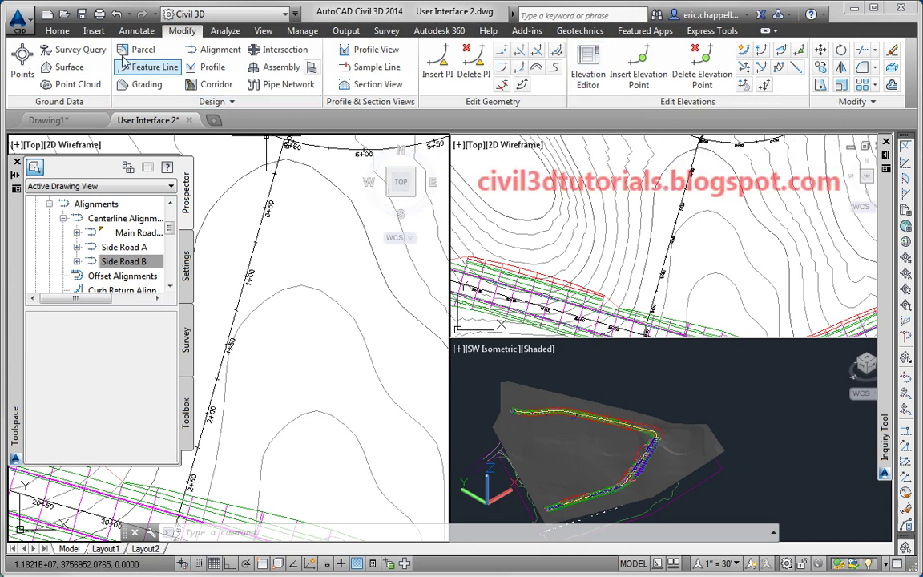
pyautogui.click(58, 32)
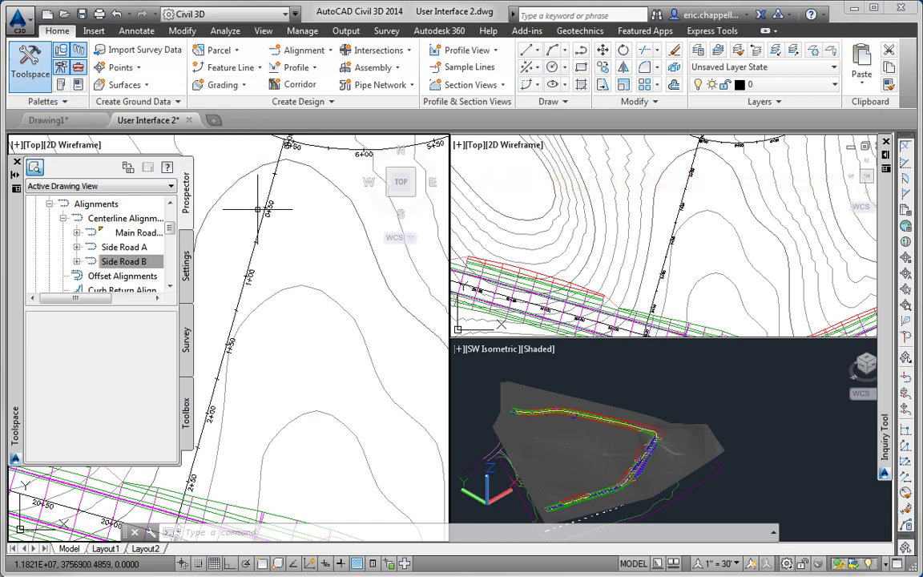
pyautogui.click(98, 32)
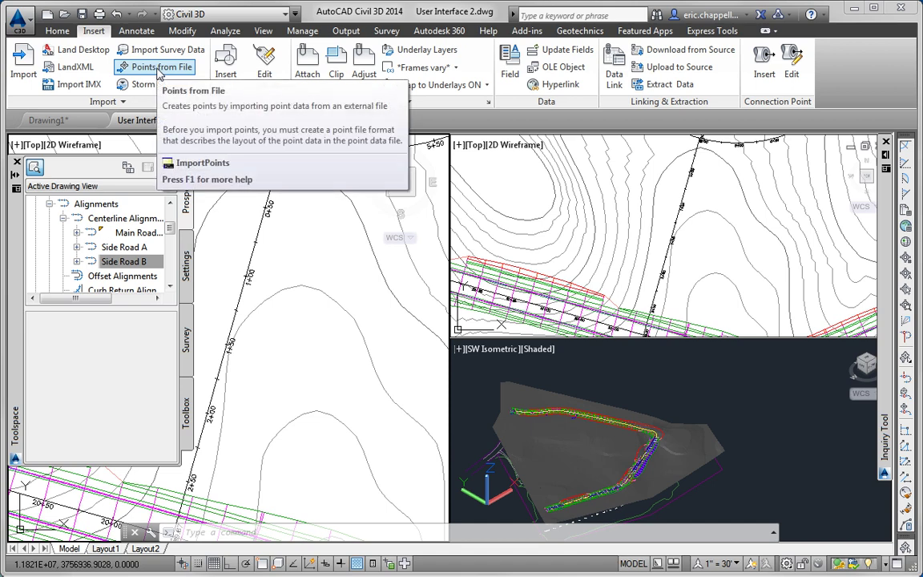
pyautogui.moveTo(284, 276)
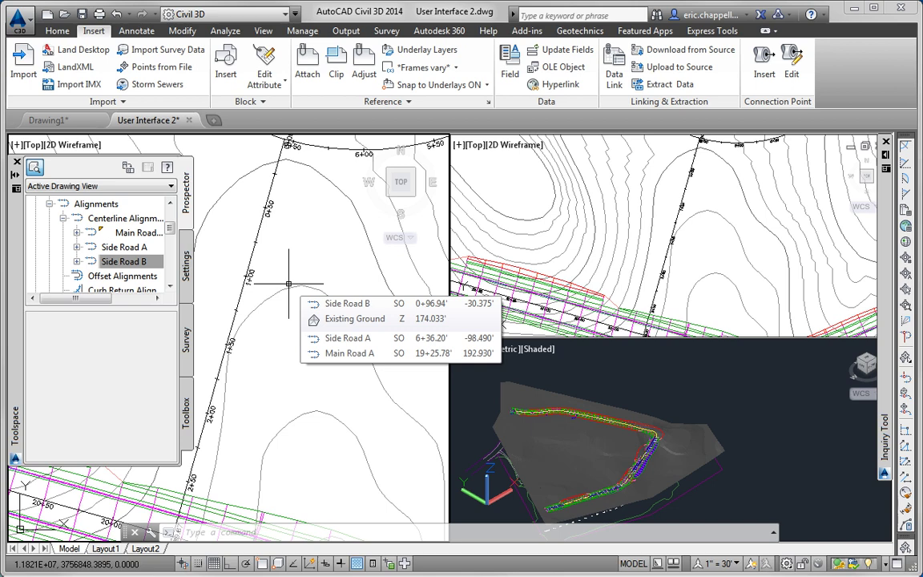
# Close User Interface 2.dwg discarding changes, then reopen User Interface 2.dwg from Chapter 01.
pyautogui.click(189, 119)
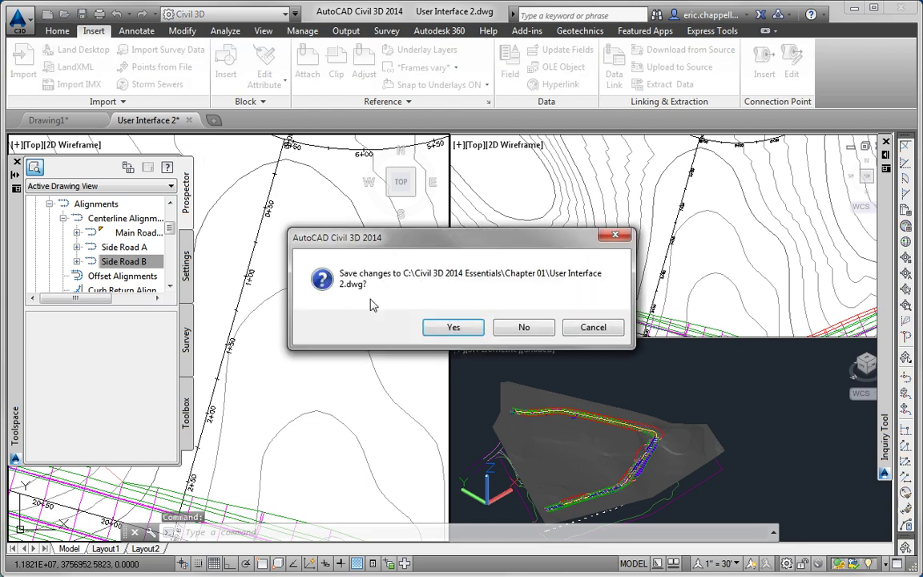
pyautogui.click(524, 327)
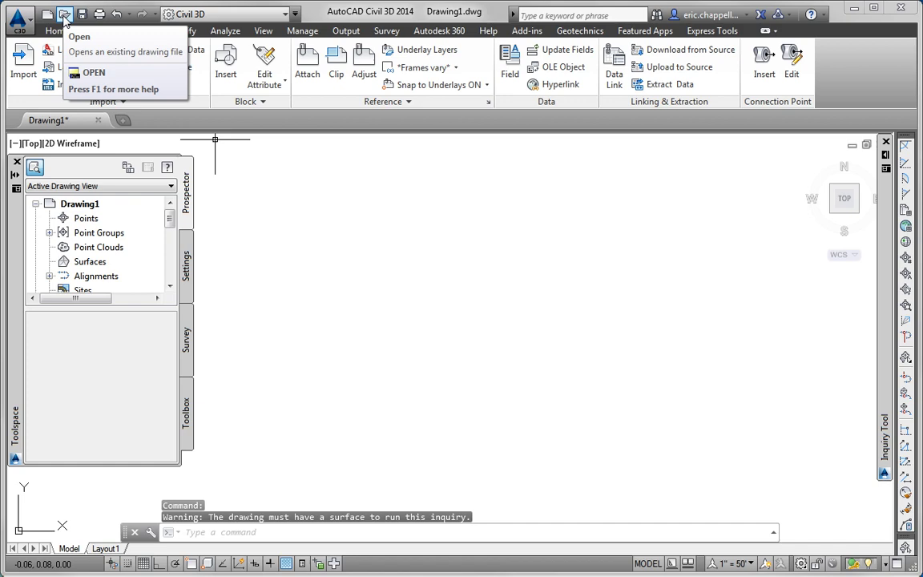
pyautogui.click(18, 17)
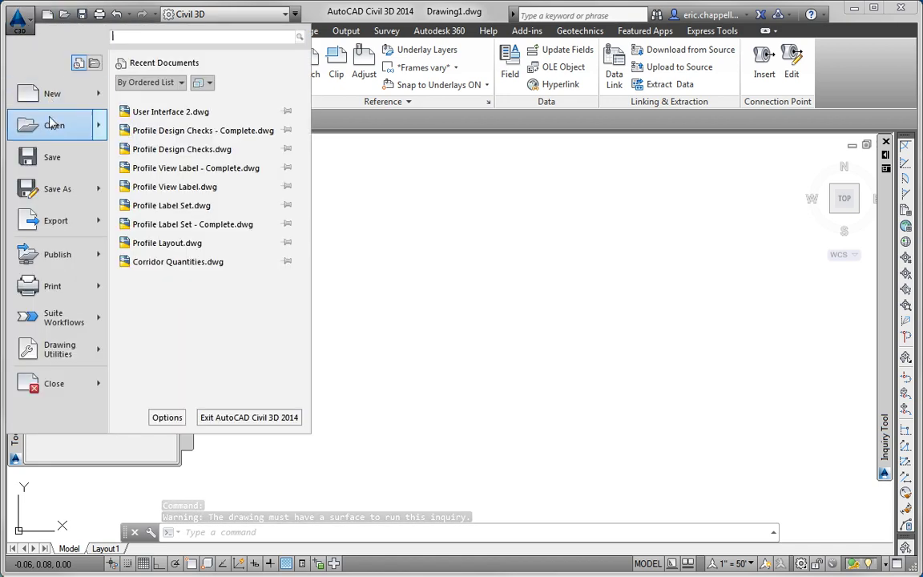
pyautogui.click(53, 124)
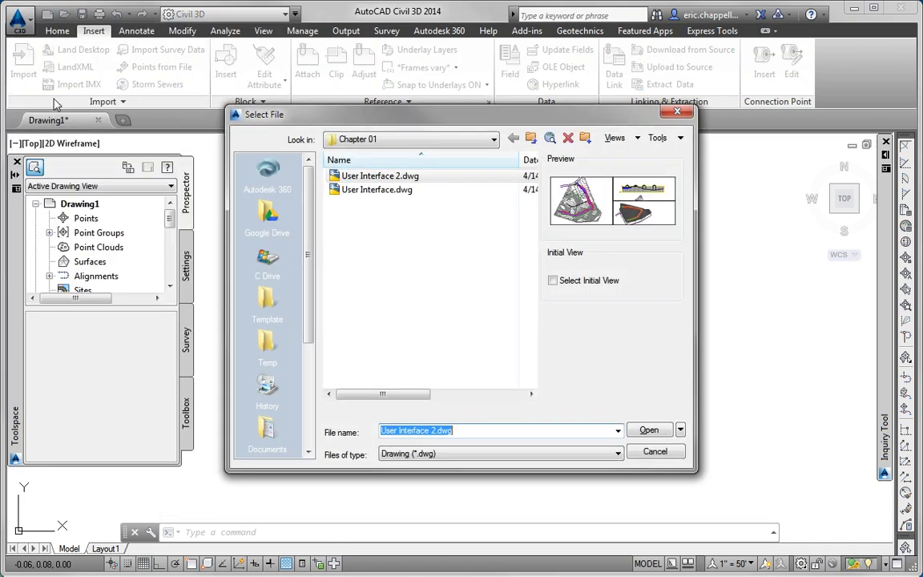
pyautogui.click(370, 177)
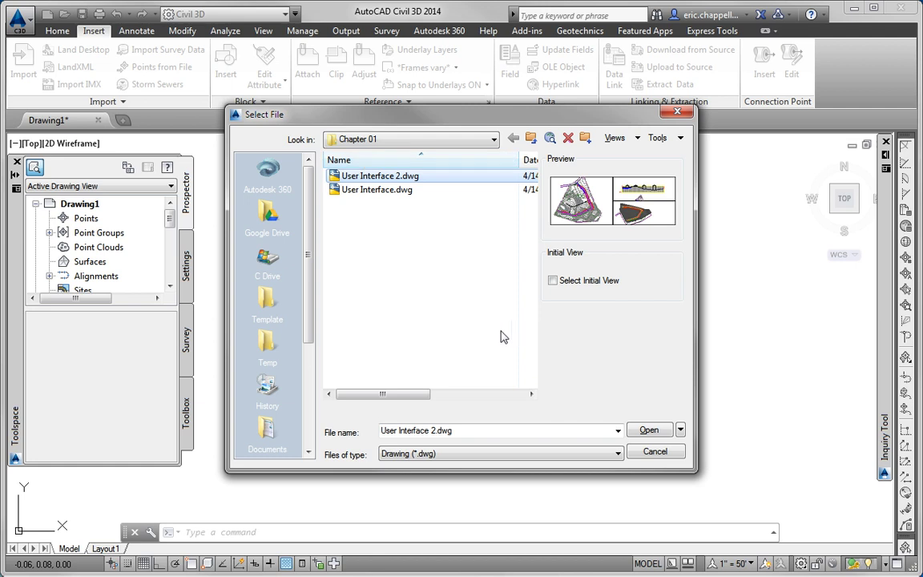
pyautogui.click(651, 430)
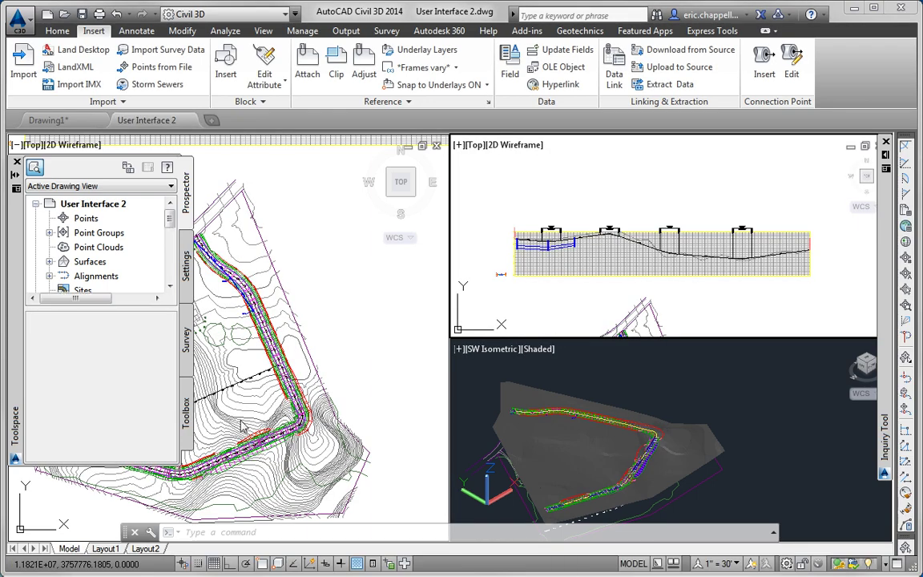
# Sketch a connected line with LINE through four picked points east of the road.
pyautogui.click(298, 533)
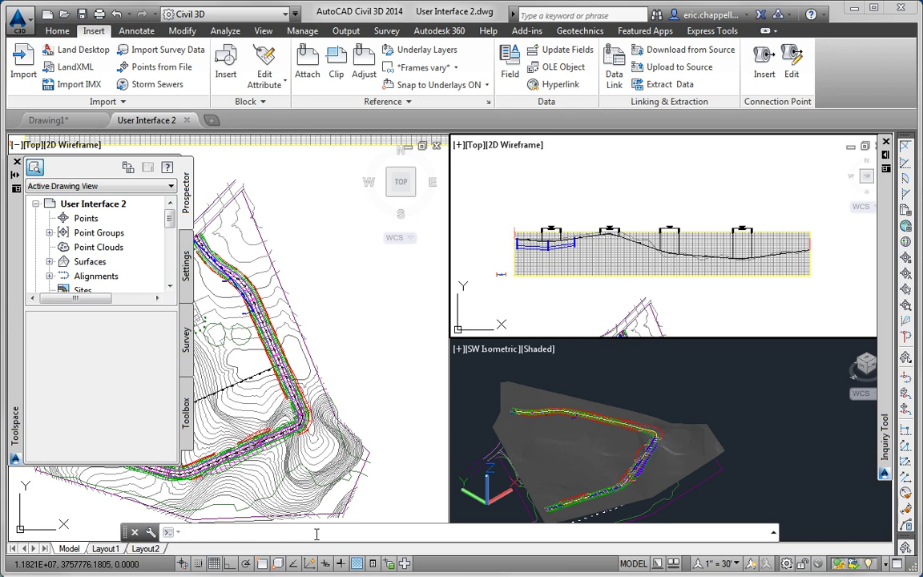
pyautogui.write('line')
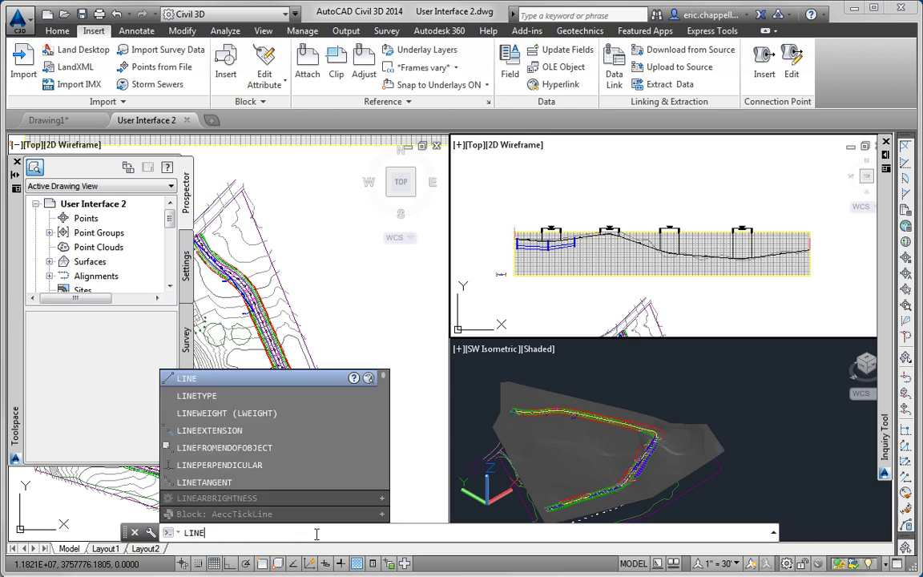
pyautogui.press('Return')
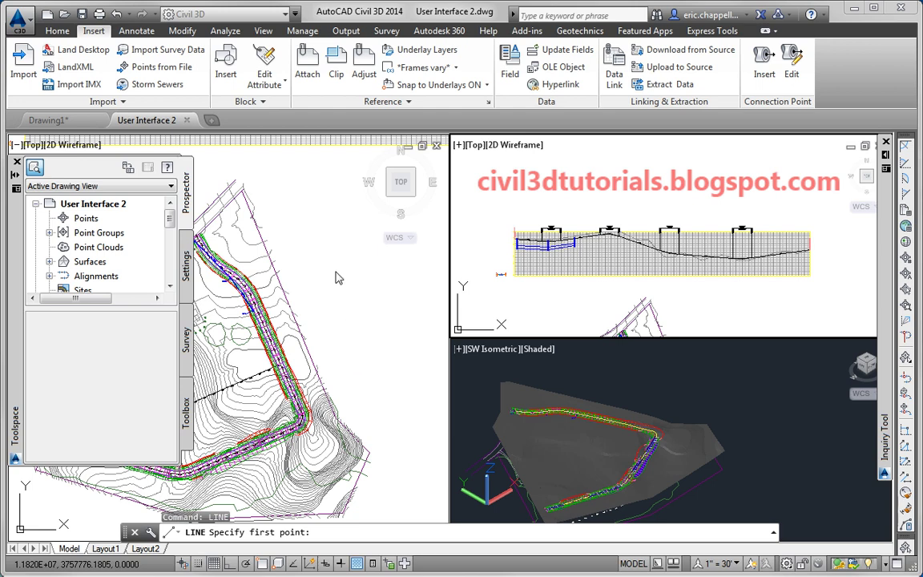
pyautogui.click(347, 306)
pyautogui.click(371, 379)
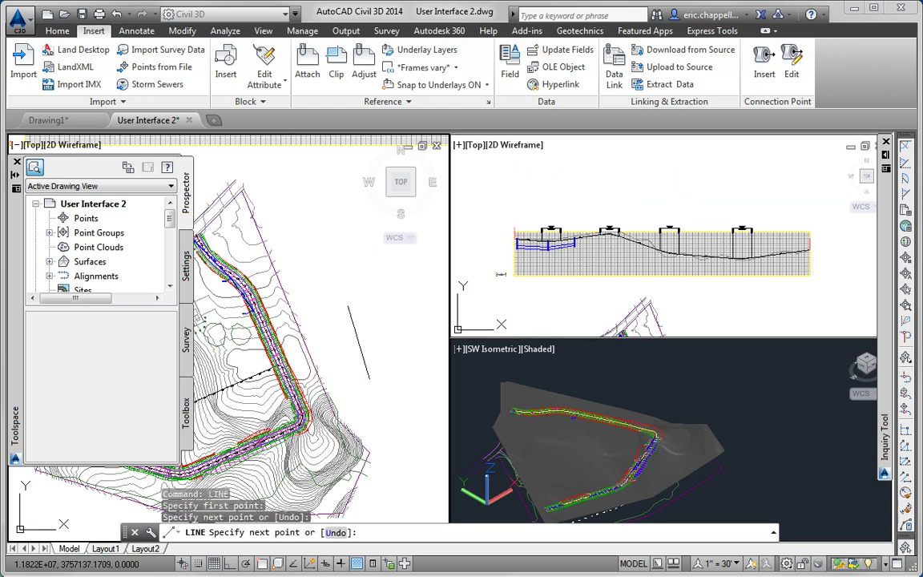
pyautogui.click(396, 374)
pyautogui.click(396, 323)
pyautogui.press('Escape')
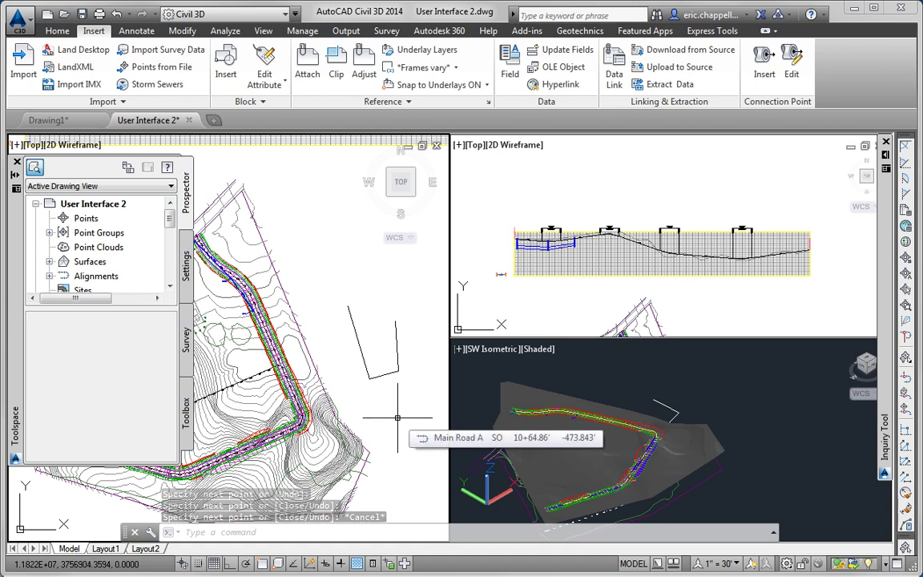
# Return to the Home tab and hide, then restore, the Prospector browser.
pyautogui.click(60, 32)
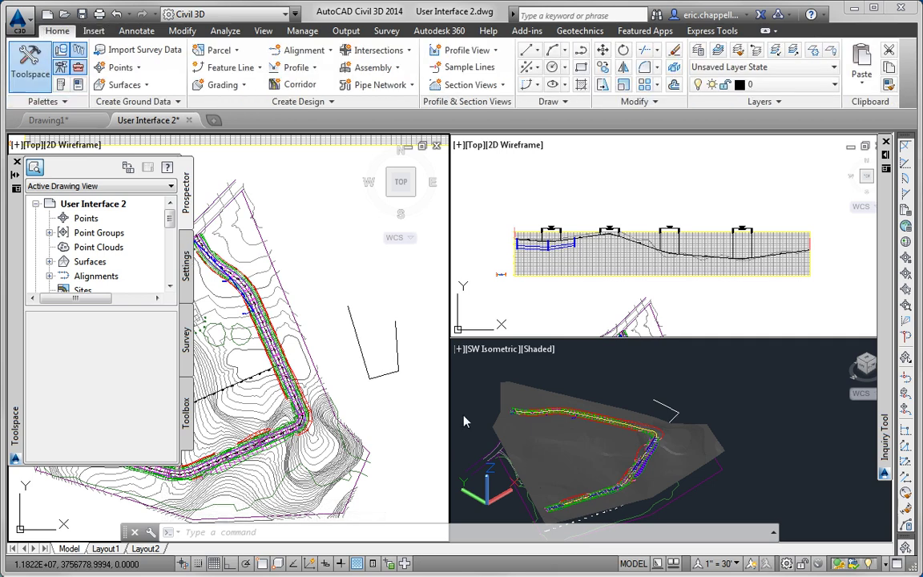
pyautogui.click(29, 62)
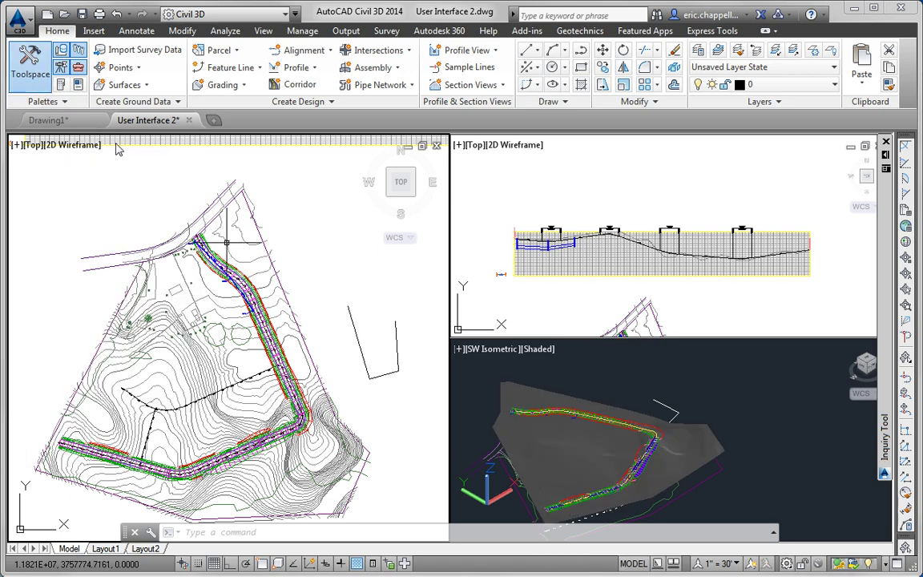
pyautogui.click(37, 72)
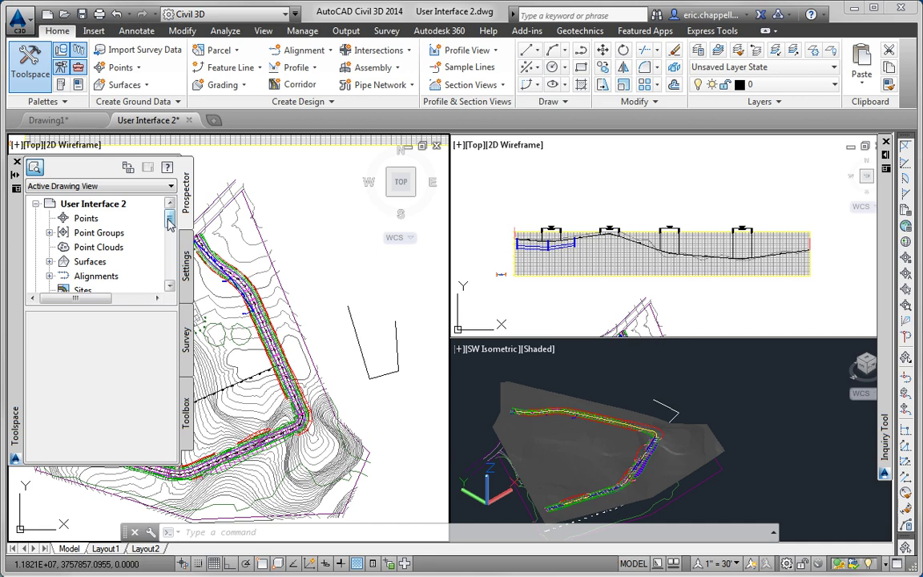
pyautogui.moveTo(169, 225); pyautogui.dragTo(169, 233)
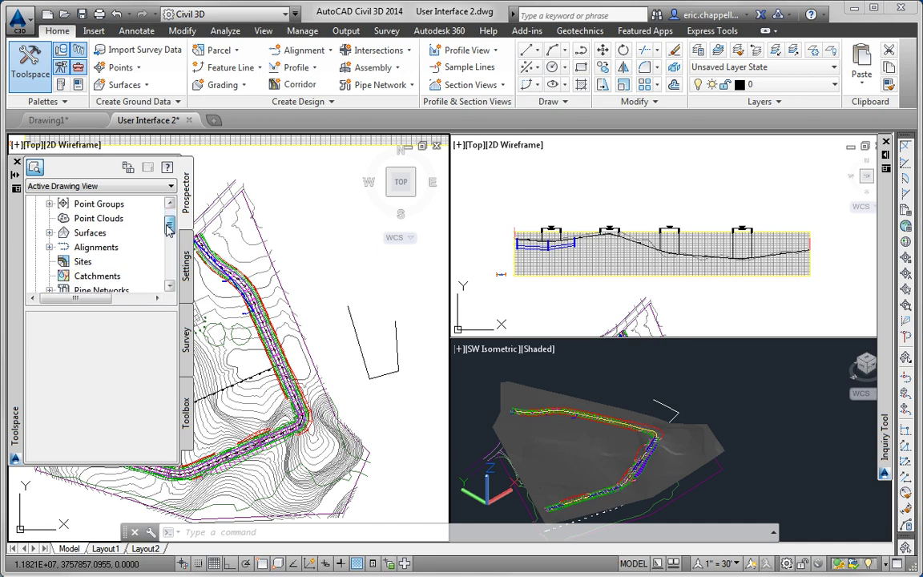
# Zoom to Side Road B from Prospector, read its station, offset and elevation, then pan back.
pyautogui.click(50, 246)
pyautogui.click(64, 219)
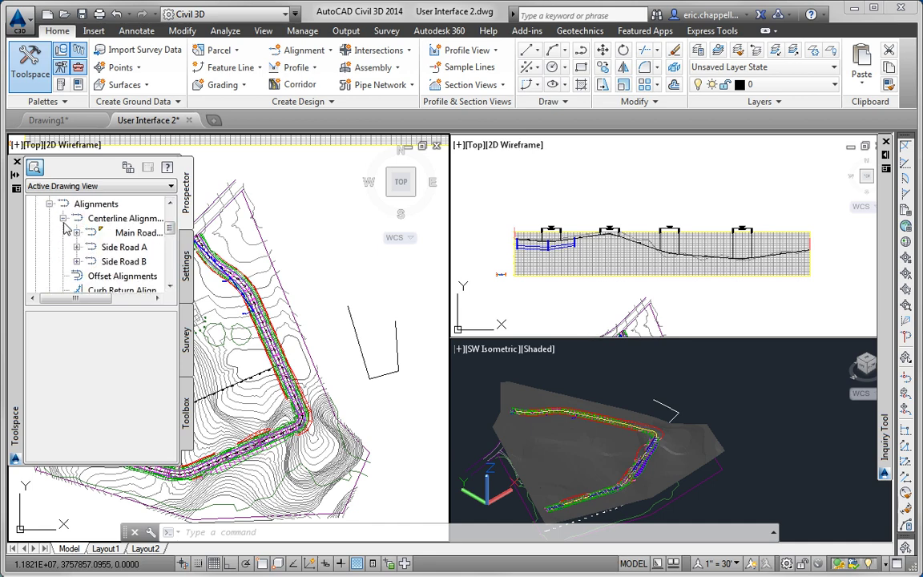
pyautogui.rightClick(109, 263)
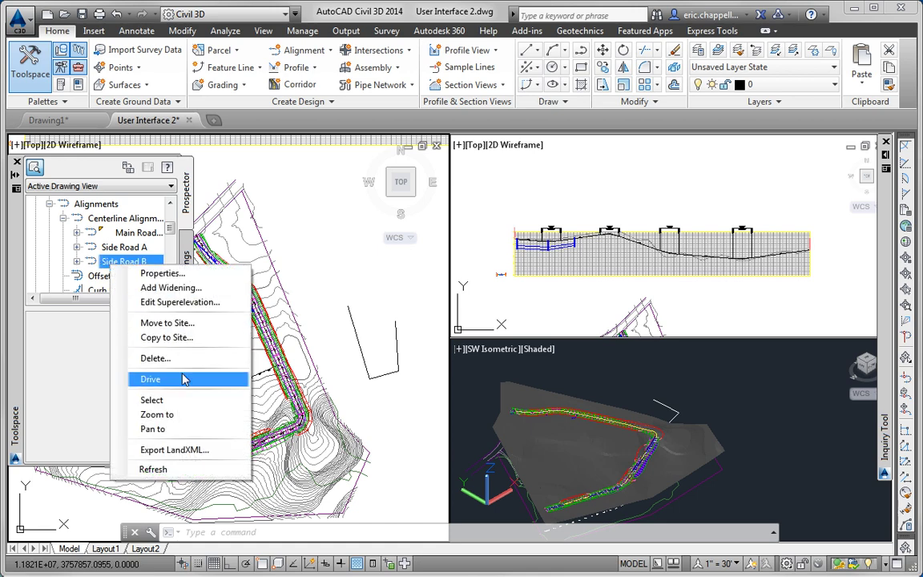
pyautogui.click(180, 416)
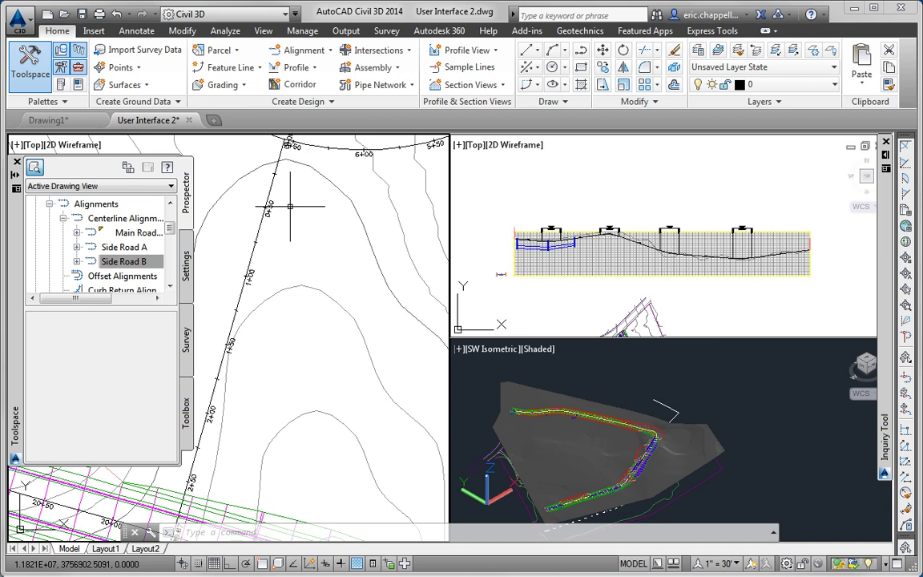
pyautogui.moveTo(305, 316)
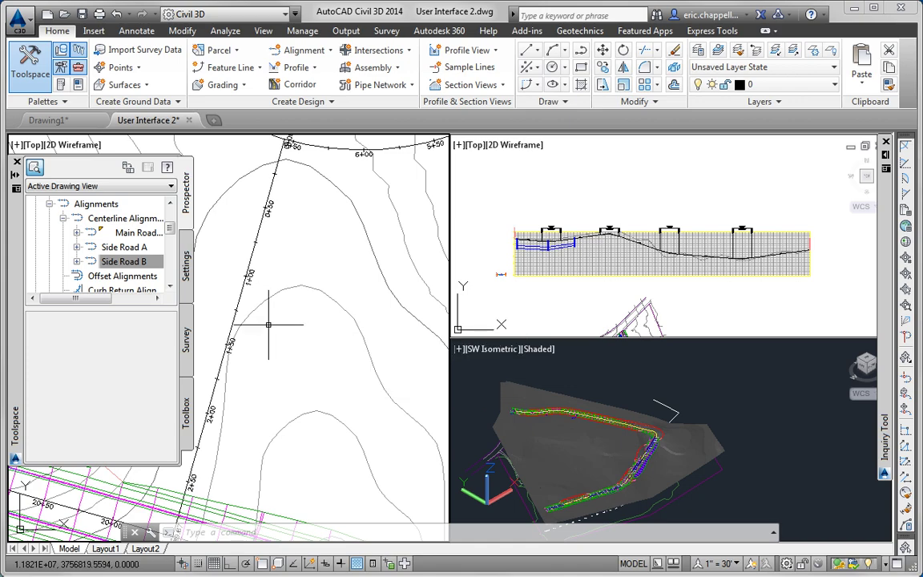
pyautogui.scroll(-5, 268, 318)
pyautogui.scroll(4, 314, 298)
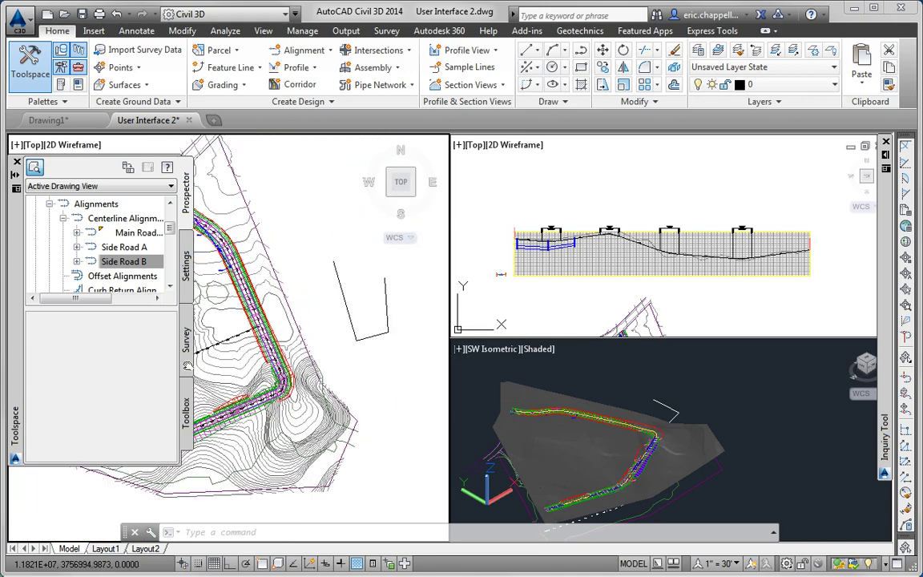
pyautogui.moveTo(360, 330); pyautogui.dragTo(282, 354, button='middle')
# Draw a line from a picked point by Bearing Distance: NE quadrant, 45° bearing, 250 long.
pyautogui.click(237, 533)
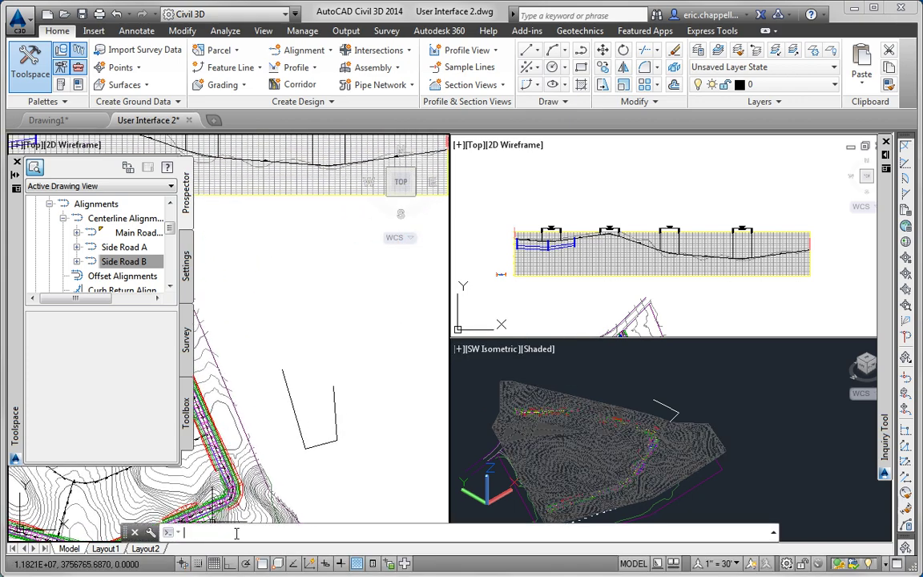
pyautogui.write('line')
pyautogui.press('Return')
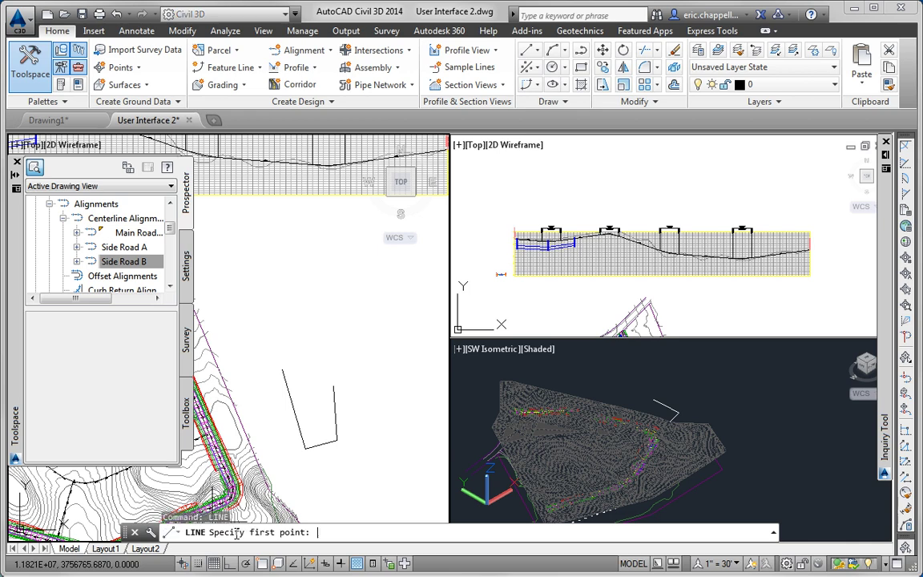
pyautogui.click(255, 296)
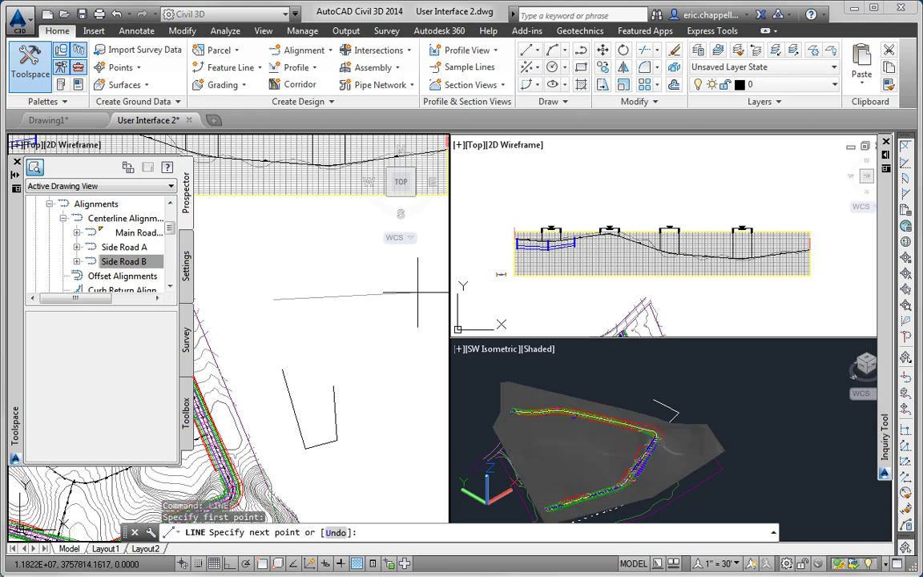
pyautogui.click(905, 166)
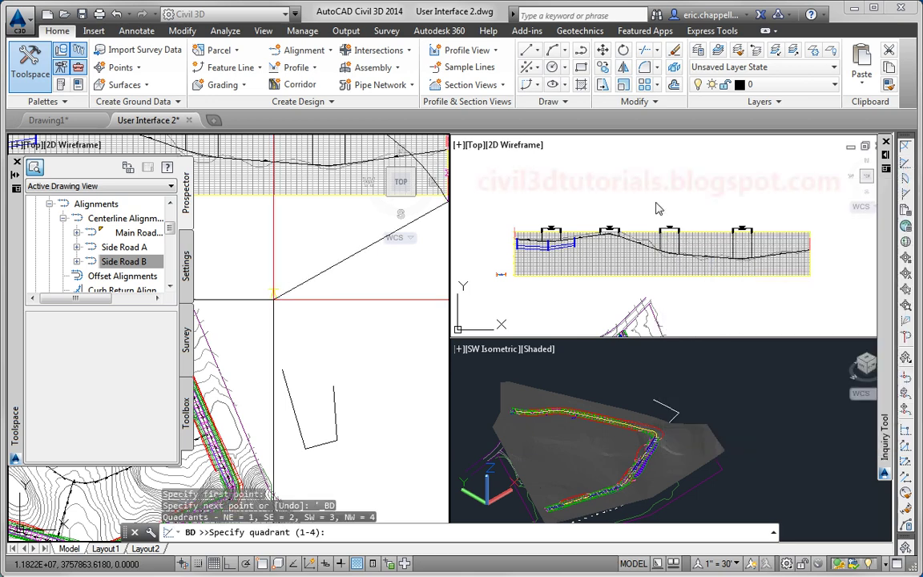
pyautogui.click(327, 239)
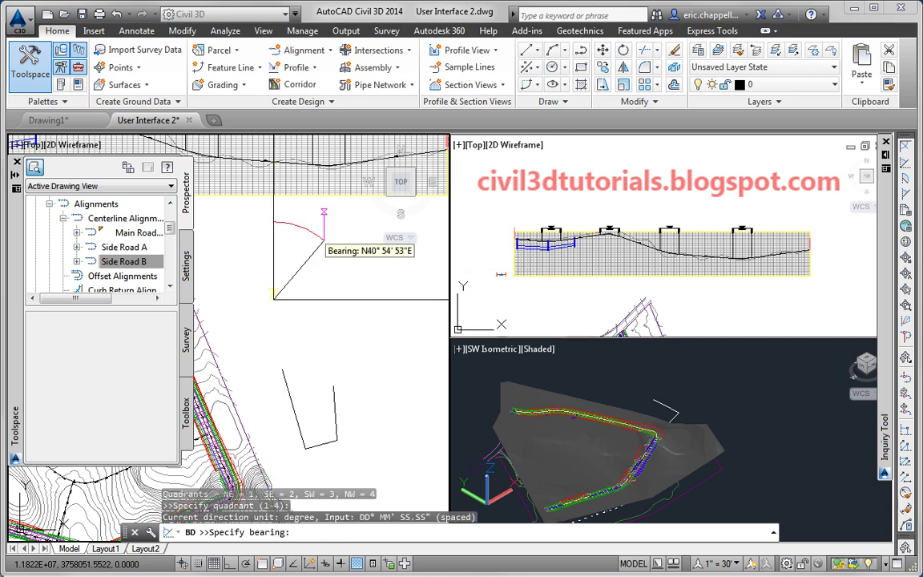
pyautogui.write('45')
pyautogui.press('Return')
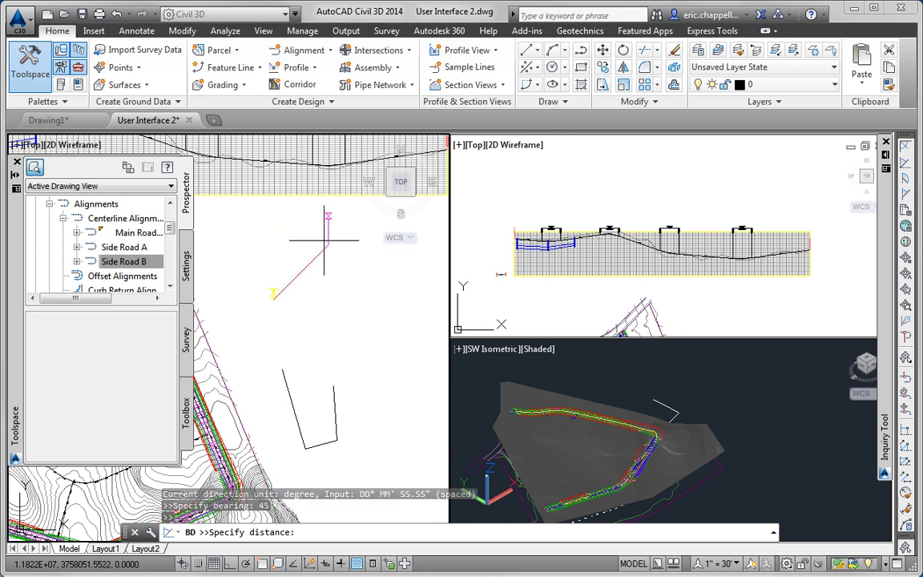
pyautogui.press('Return')
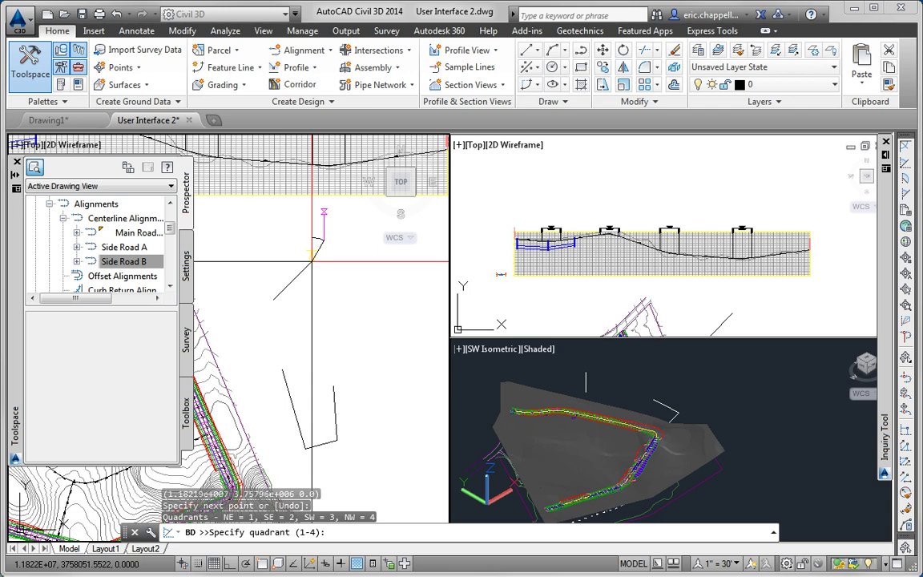
pyautogui.write('3')
pyautogui.press('Return')
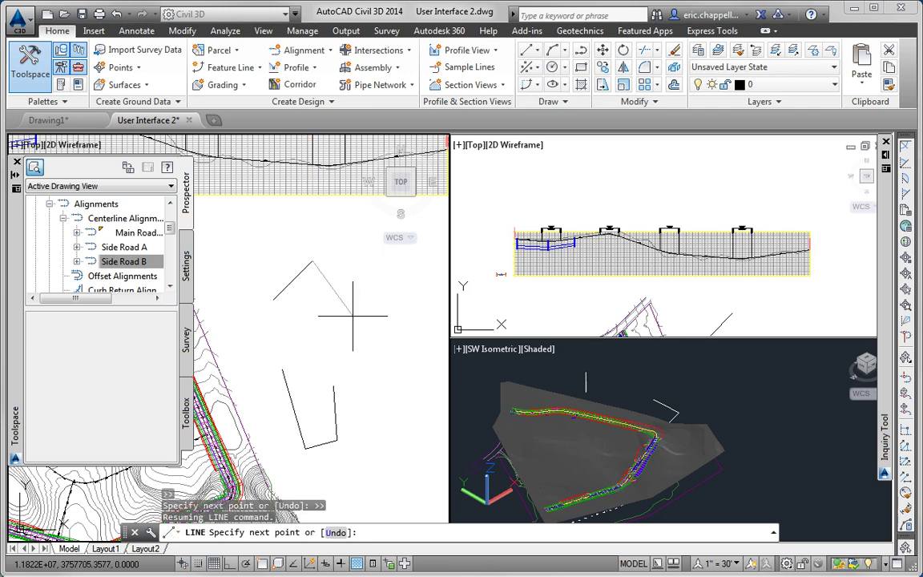
pyautogui.press('Escape')
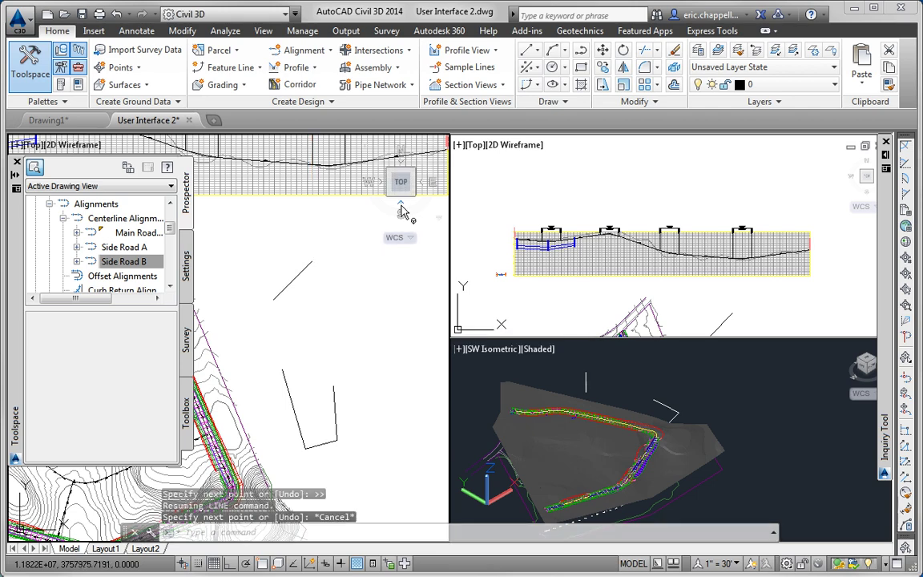
pyautogui.click(234, 31)
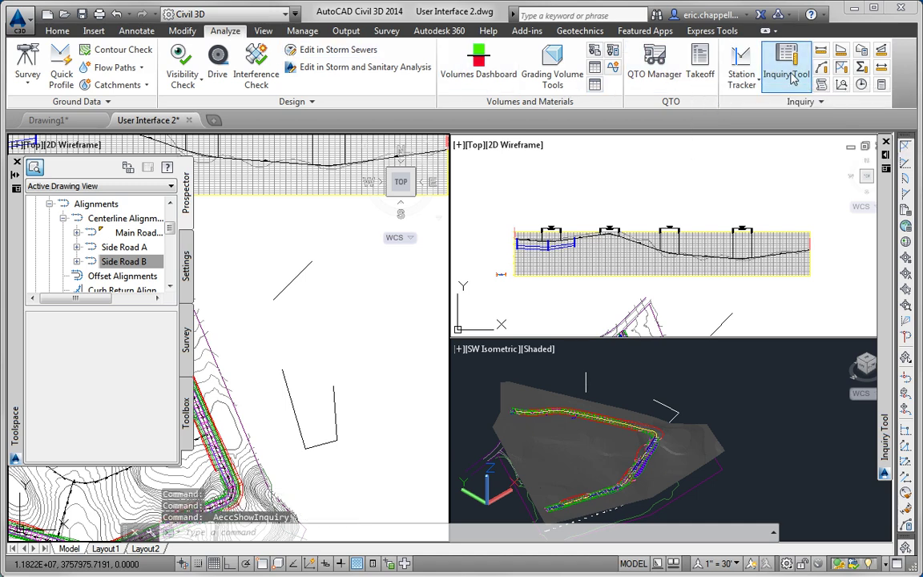
# Set the Inquiry Tool to Surface Elevation and Grade at Point.
pyautogui.moveTo(888, 198)
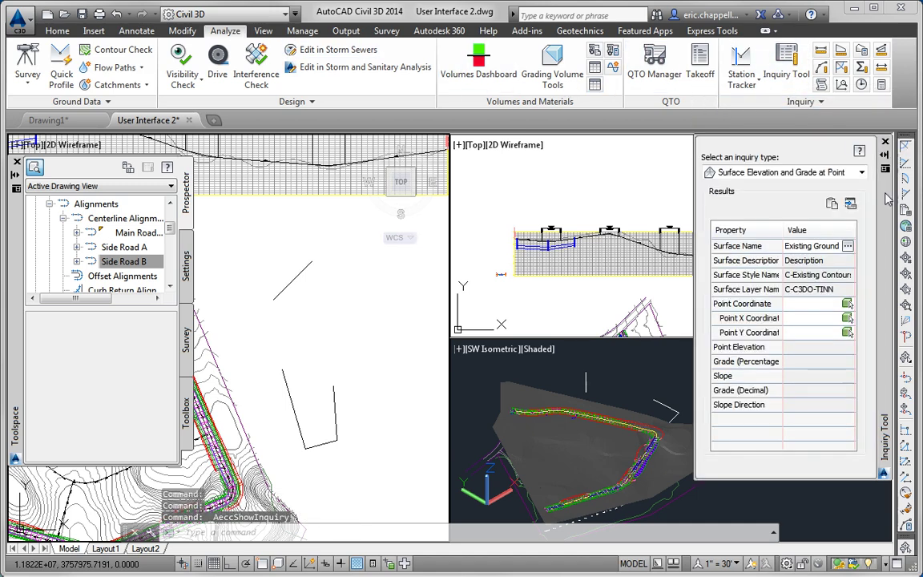
pyautogui.click(862, 173)
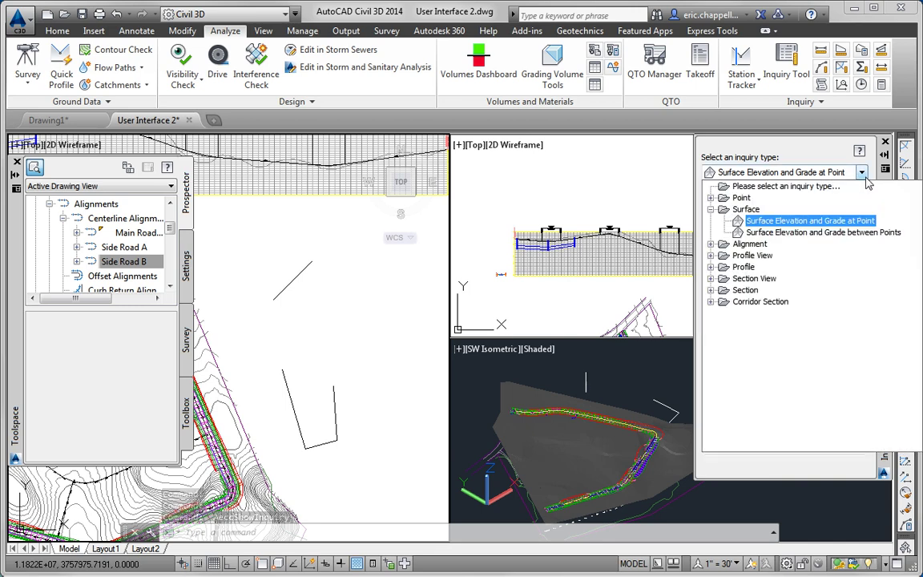
pyautogui.click(830, 225)
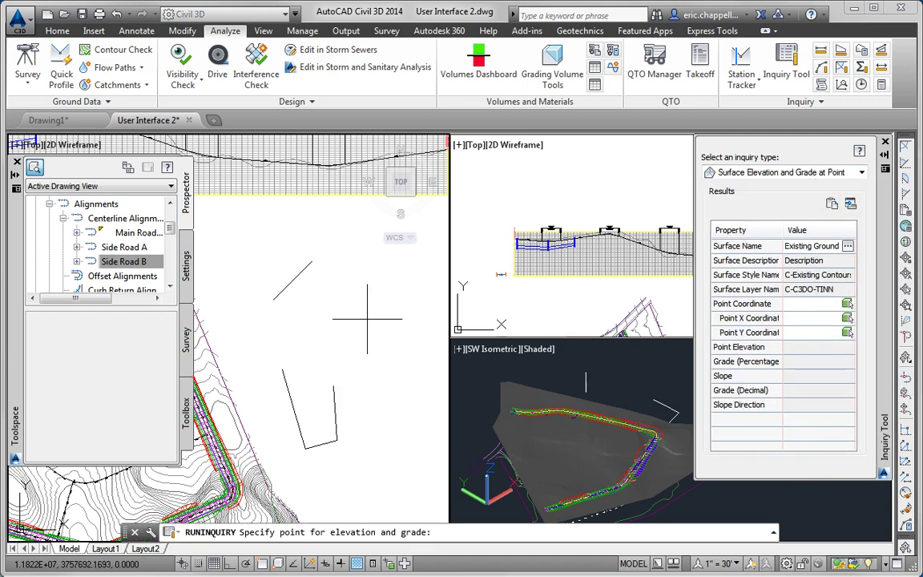
# Pick six points across the site, e.g. reading 169.213' elevation and 5.01% grade.
pyautogui.scroll(-4, 321, 289)
pyautogui.click(286, 330)
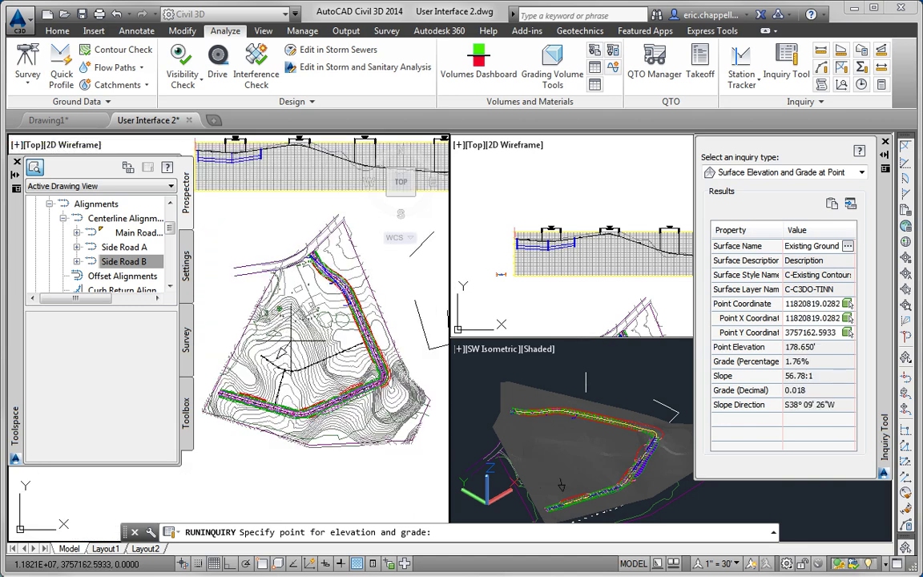
pyautogui.scroll(3, 301, 343)
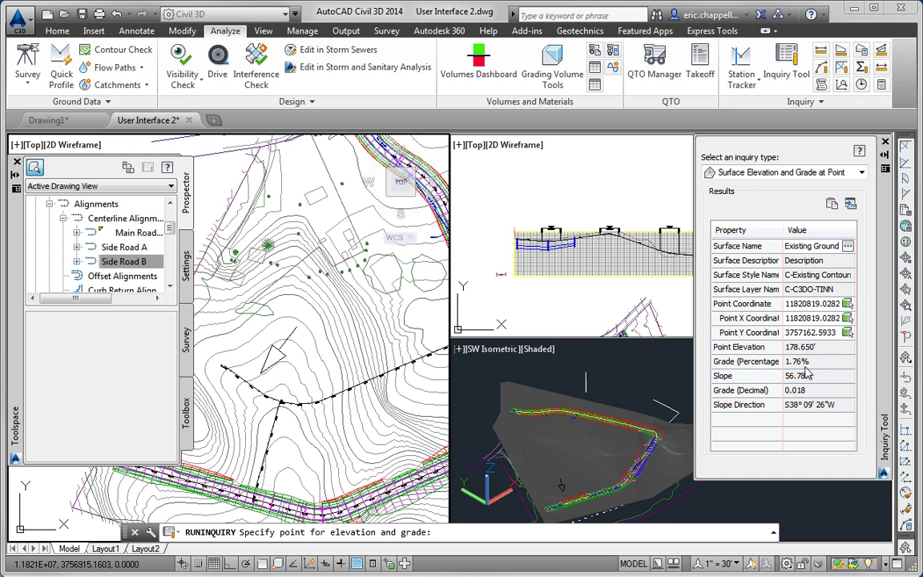
pyautogui.scroll(-5, 348, 312)
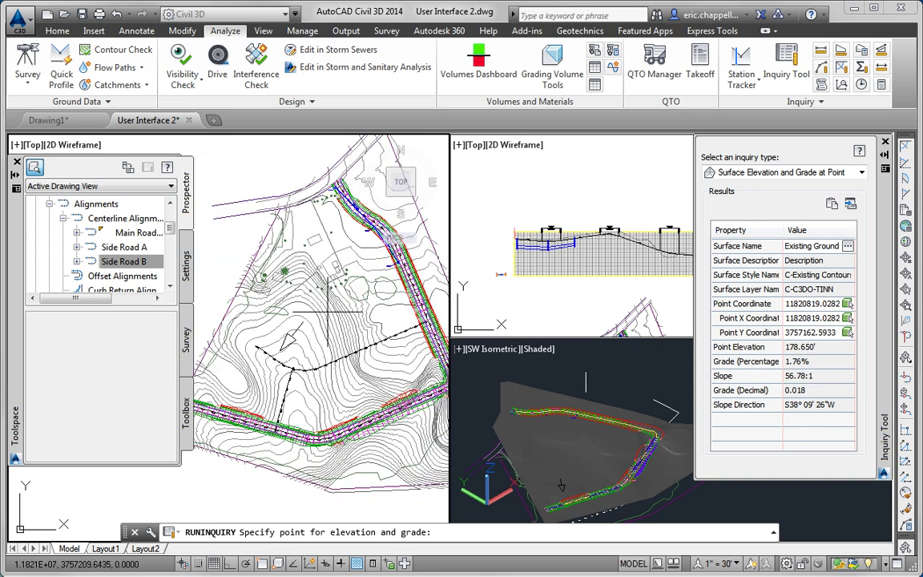
pyautogui.click(324, 298)
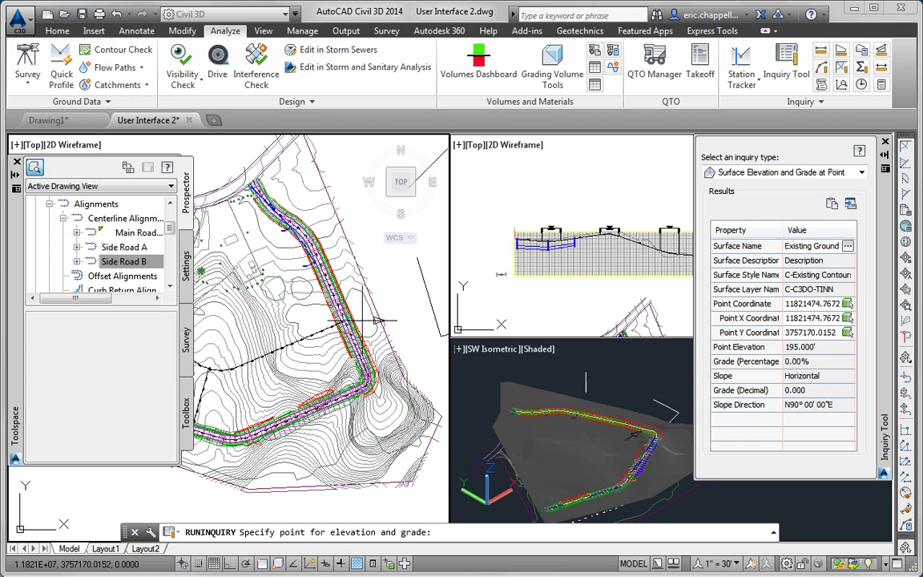
pyautogui.click(353, 370)
pyautogui.click(345, 359)
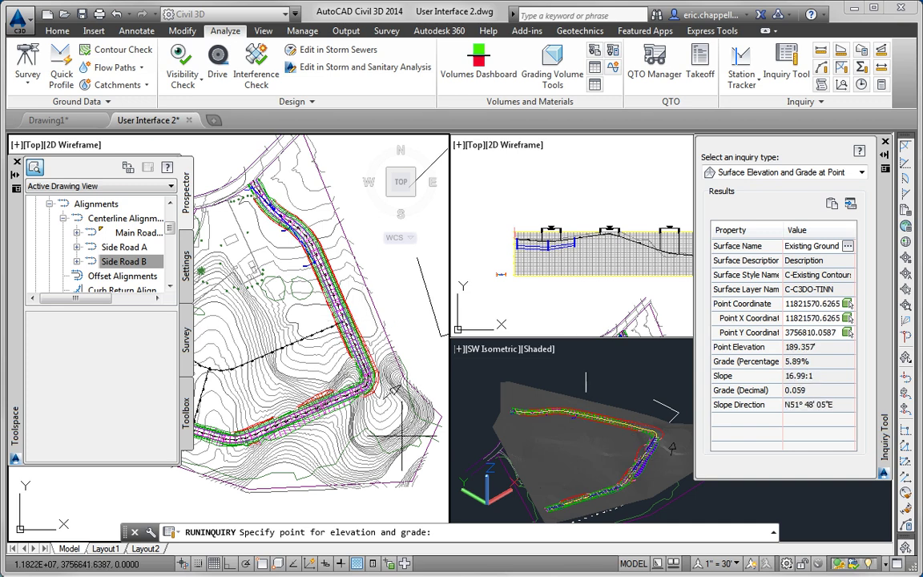
pyautogui.click(365, 397)
pyautogui.click(335, 462)
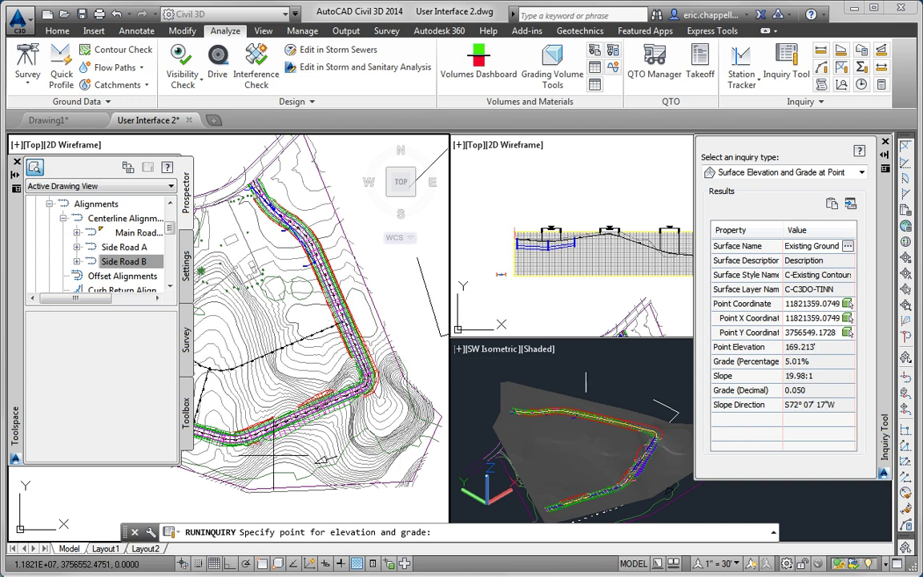